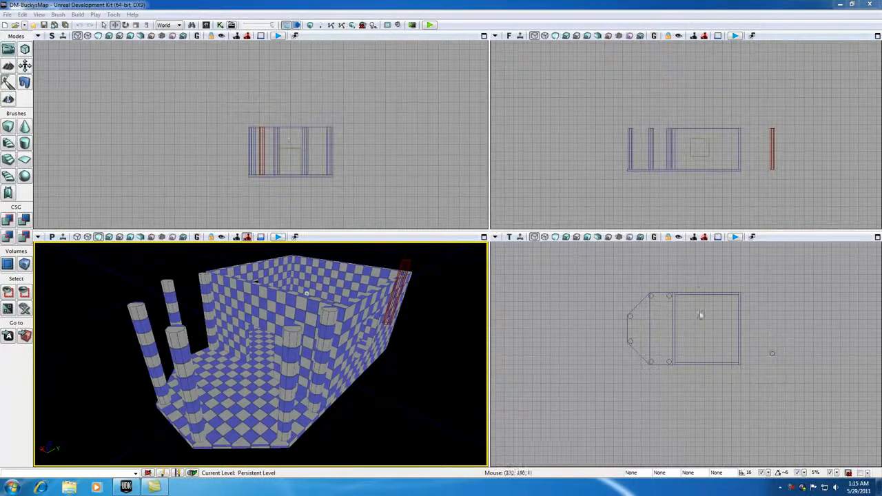
Step: Pan and zoom the orthographic views to centre the room's outline in the Top viewport
left_click_drag(699, 329, 605, 355)
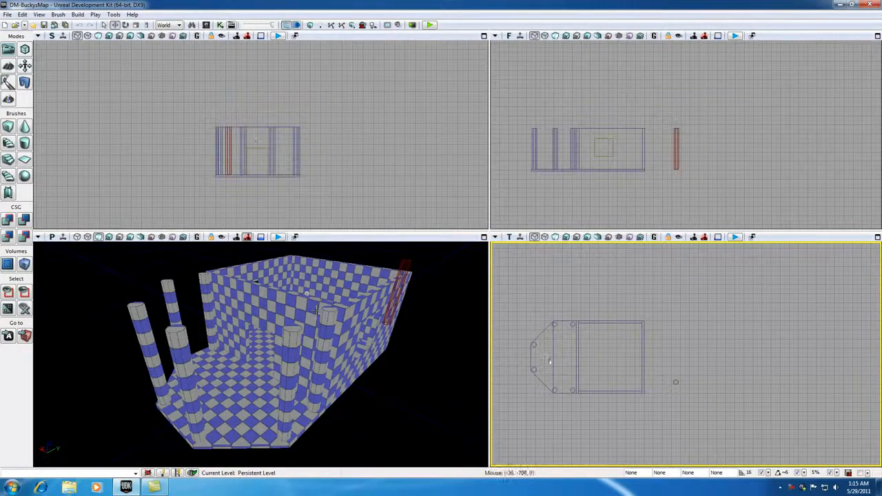
scroll(601, 364, "up", 6)
left_click_drag(588, 313, 620, 359)
scroll(620, 362, "down", 1)
Step: Set grid snapping to 32 and measure the room's width as 1600 units
left_click(768, 473)
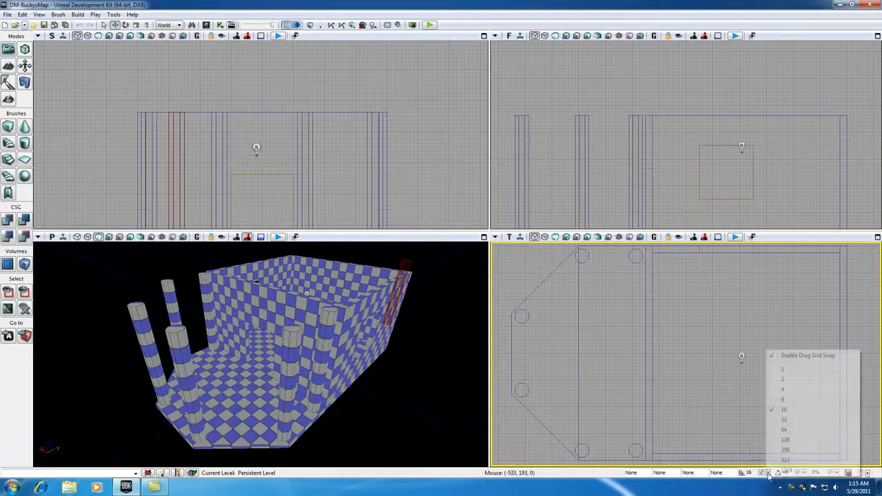
left_click(785, 420)
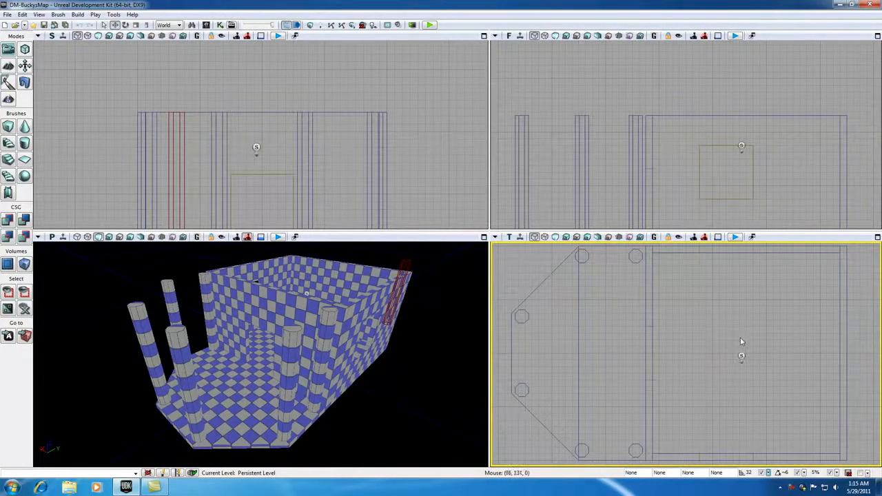
middle_click_drag(848, 347, 505, 346)
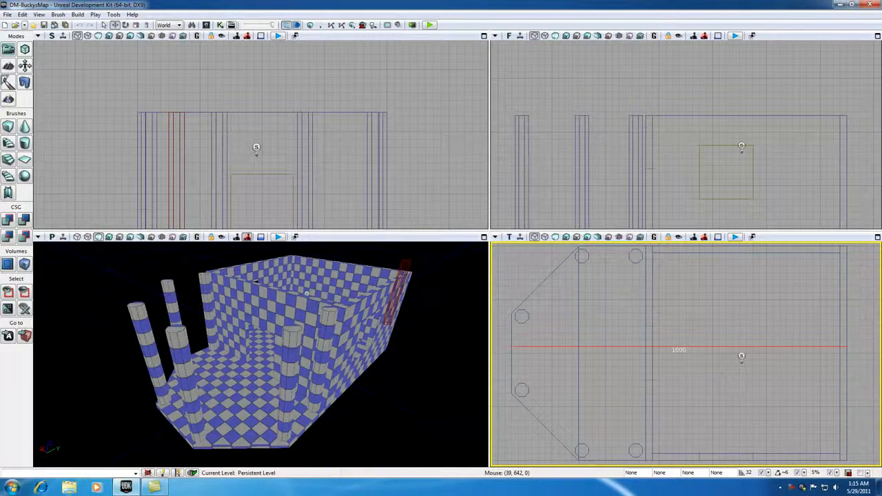
Step: Measure the room along the other axis and reset the builder brush to a cube
left_click_drag(866, 344, 862, 346)
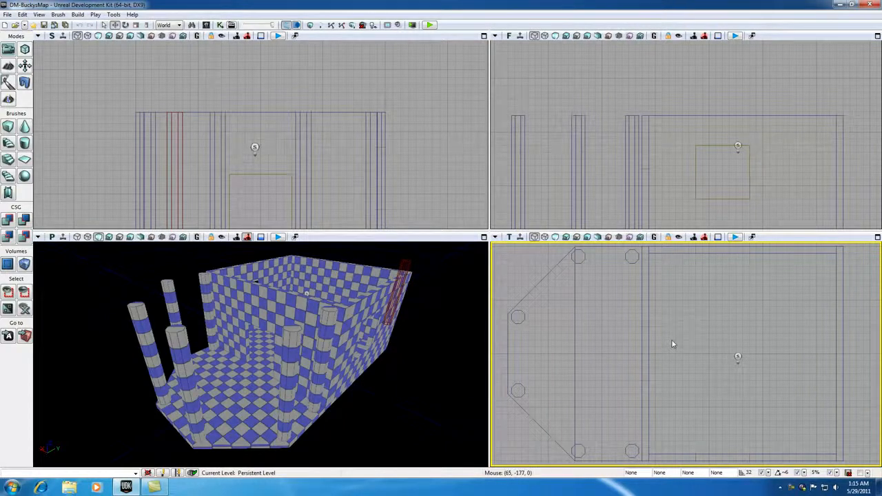
middle_click_drag(701, 254, 710, 454)
left_click(7, 128)
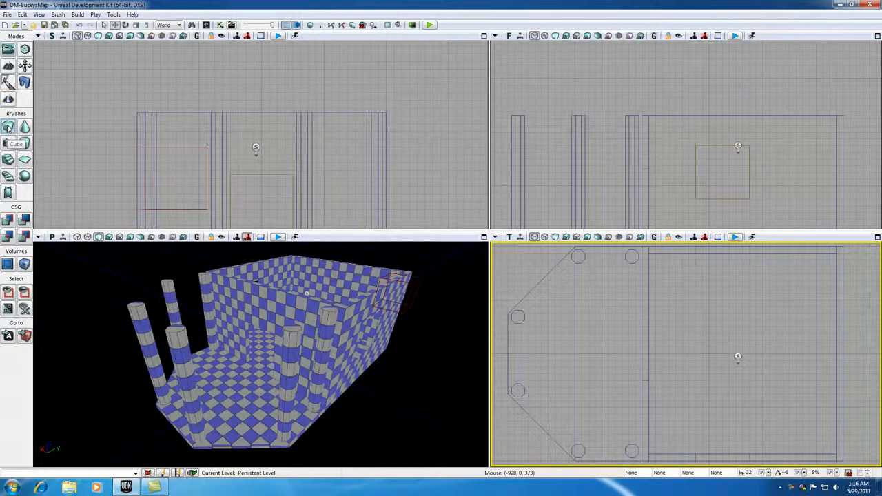
Step: Rebuild the cube builder brush at X 1024, Y 1600, Z 32 as a flat slab
right_click(7, 128)
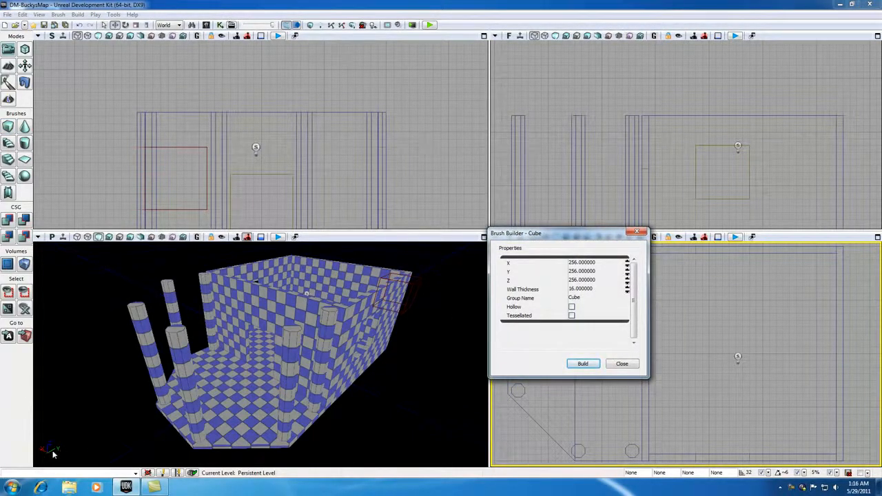
left_click(586, 271)
type("1600")
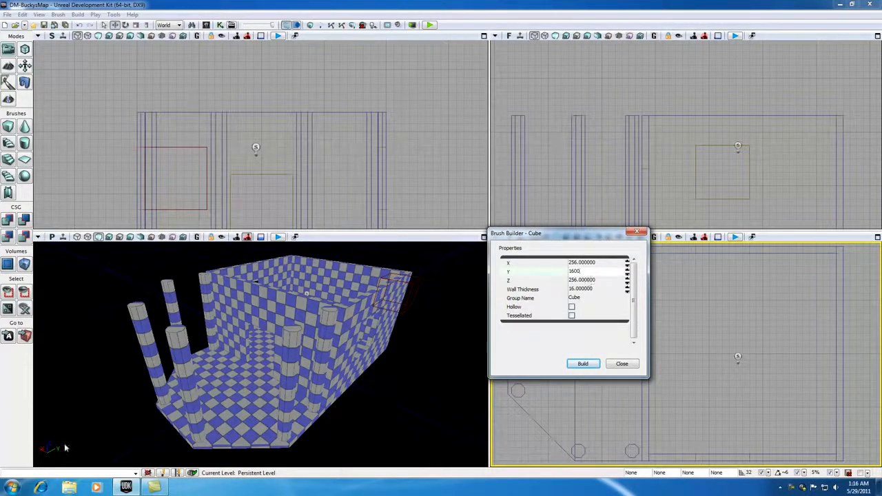
left_click(579, 280)
type("32")
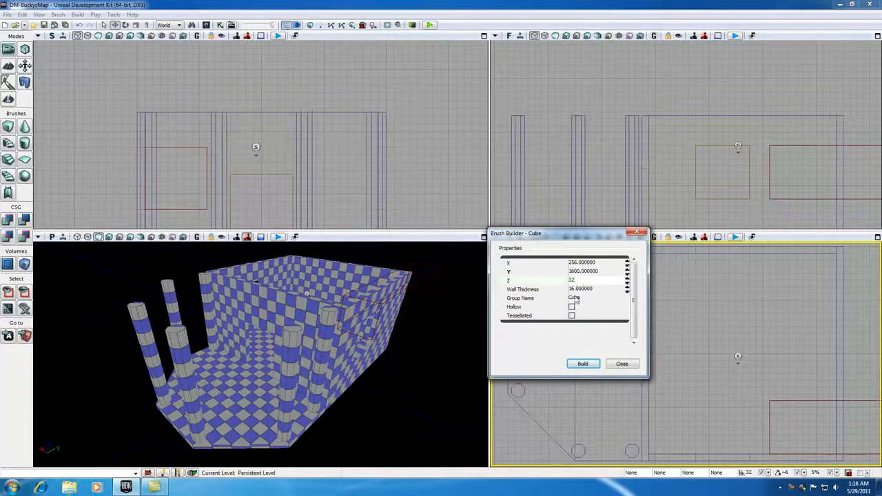
left_click(582, 263)
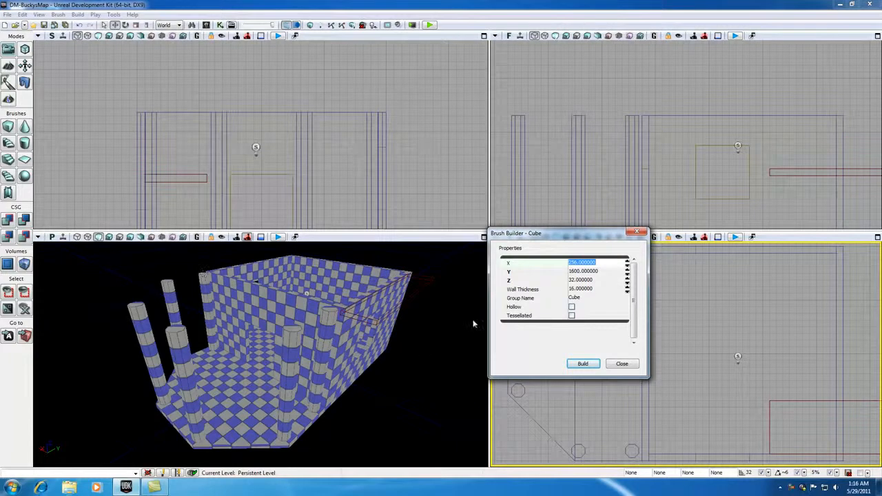
type("8")
left_click(583, 364)
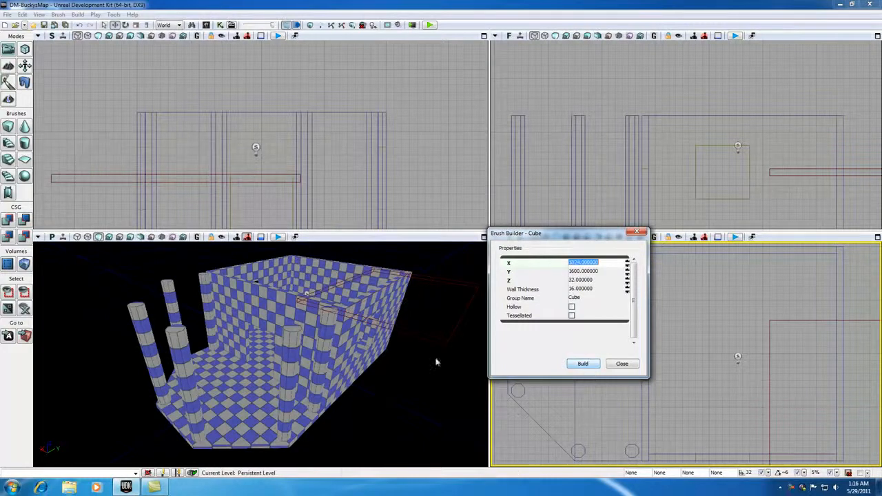
left_click(637, 232)
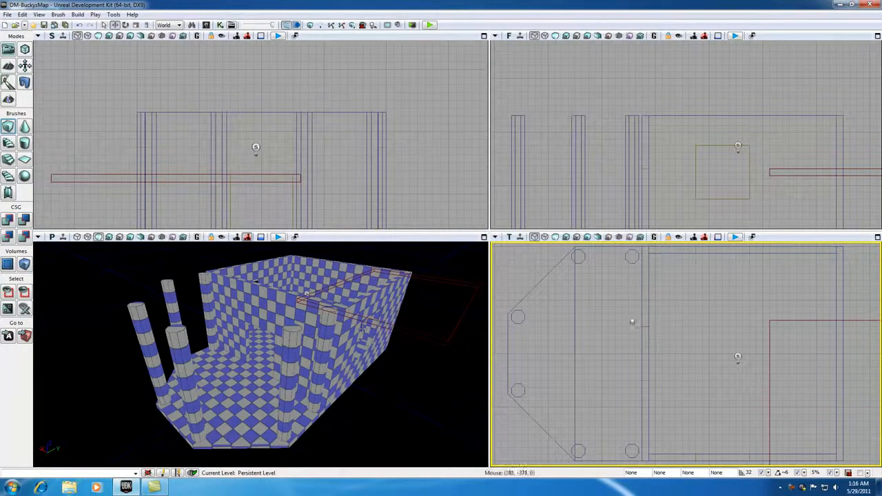
scroll(667, 331, "down", 5)
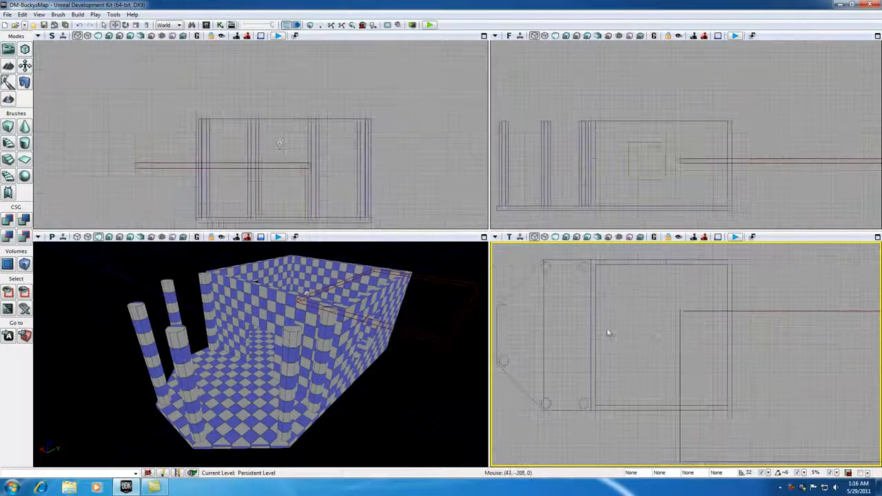
Step: Position the slab over the room at wall-top height and CSG Add it as the roof
left_click(666, 331)
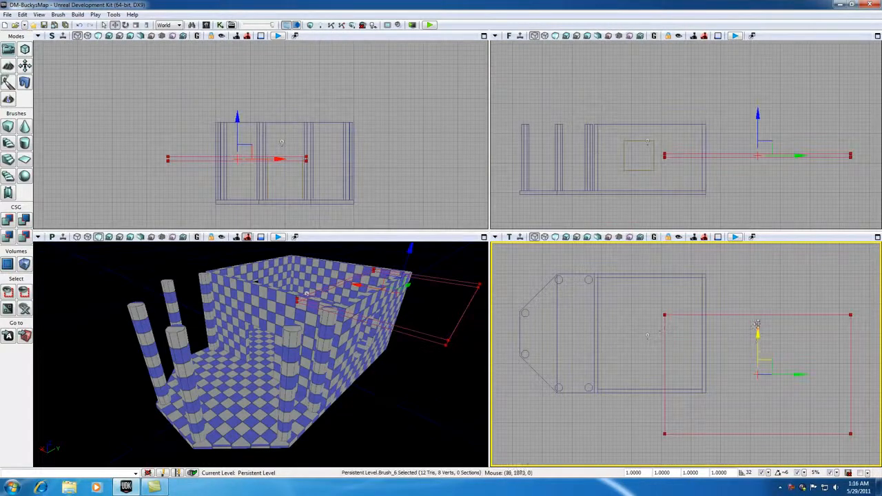
mouse_move(766, 357)
left_mouse_down()
mouse_move(637, 313)
mouse_move(626, 321)
left_mouse_up()
scroll(626, 322, "up", 6)
scroll(626, 322, "down", 5)
left_click_drag(612, 119, 608, 84)
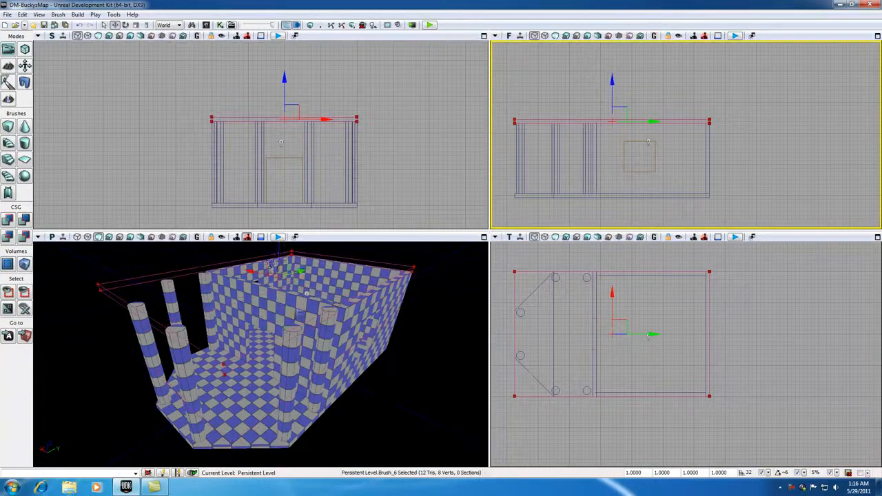
left_click(7, 221)
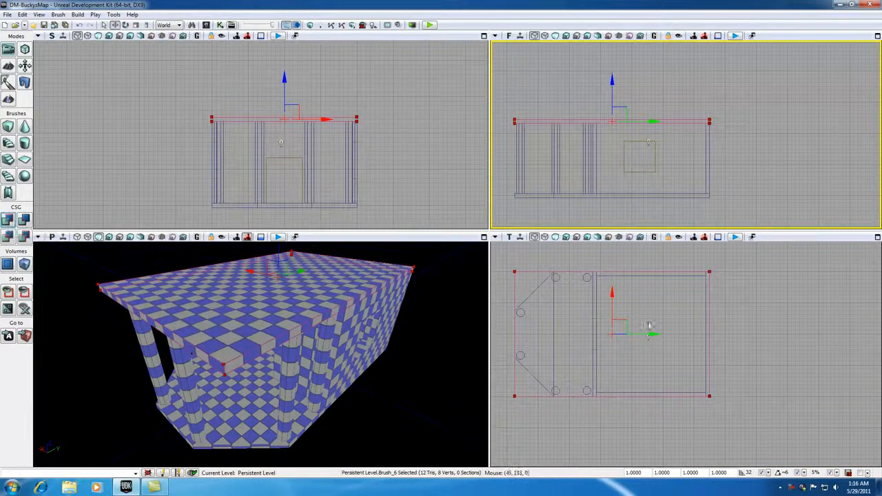
Step: Move the builder brush clear of the roof and fly the 3D camera over the checkered roof
left_click_drag(624, 319, 862, 324)
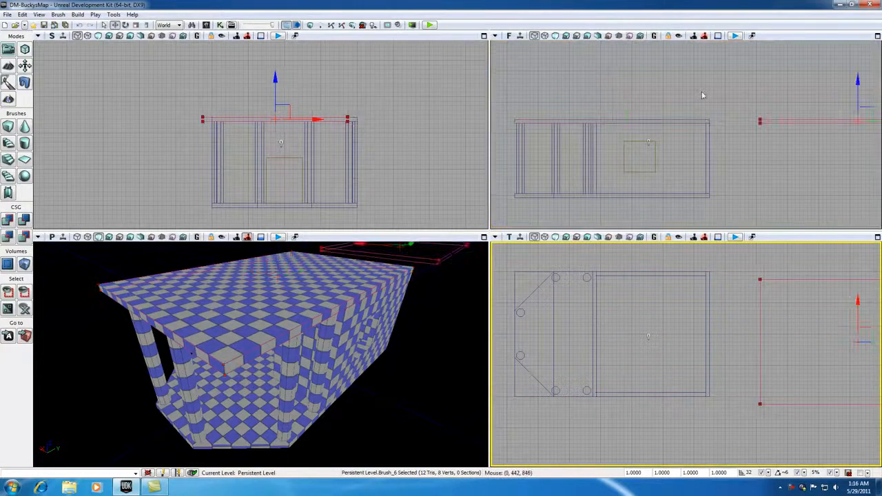
left_click_drag(858, 77, 857, 33)
mouse_move(211, 294)
left_mouse_down()
mouse_move(211, 242)
mouse_move(218, 345)
mouse_move(204, 397)
left_mouse_up()
mouse_move(207, 345)
left_mouse_down()
mouse_move(205, 407)
mouse_move(208, 337)
left_mouse_up()
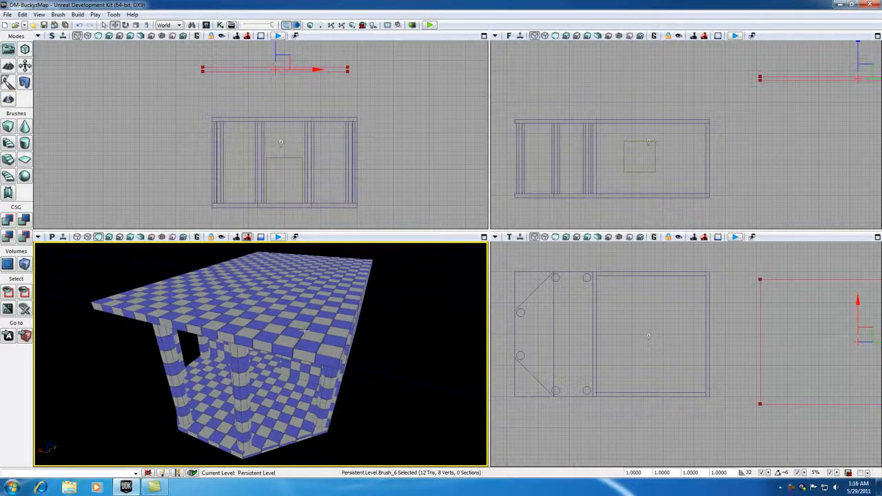
mouse_move(305, 330)
left_mouse_down()
mouse_move(303, 306)
mouse_move(304, 353)
mouse_move(320, 346)
mouse_move(310, 331)
left_mouse_up()
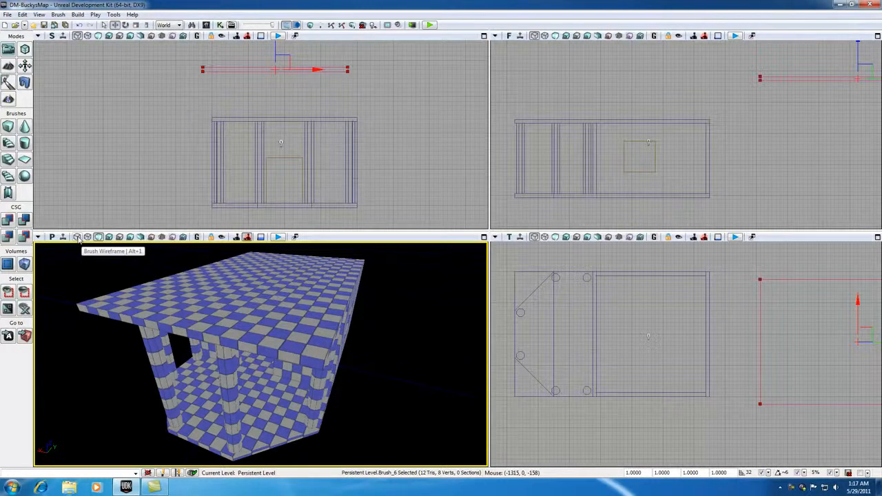
Step: Show the 3D view as brush wireframes, enter Geometry mode, and select the roof's top face
left_click(78, 237)
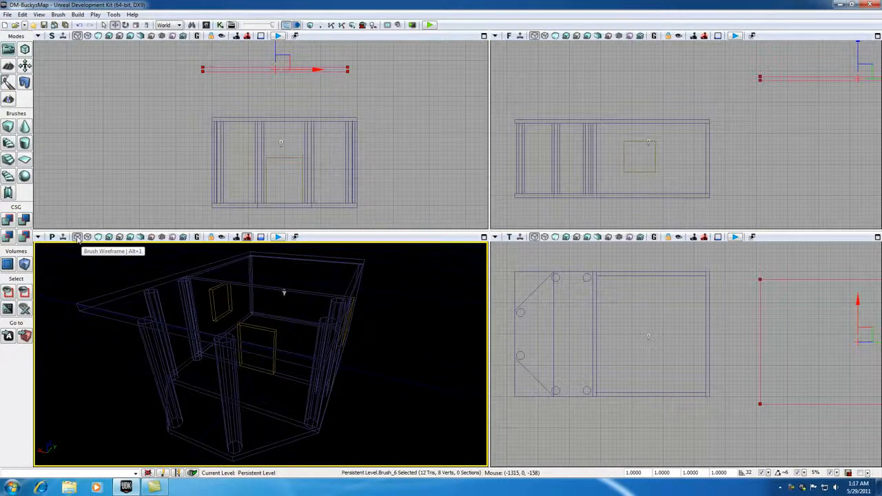
left_click(24, 50)
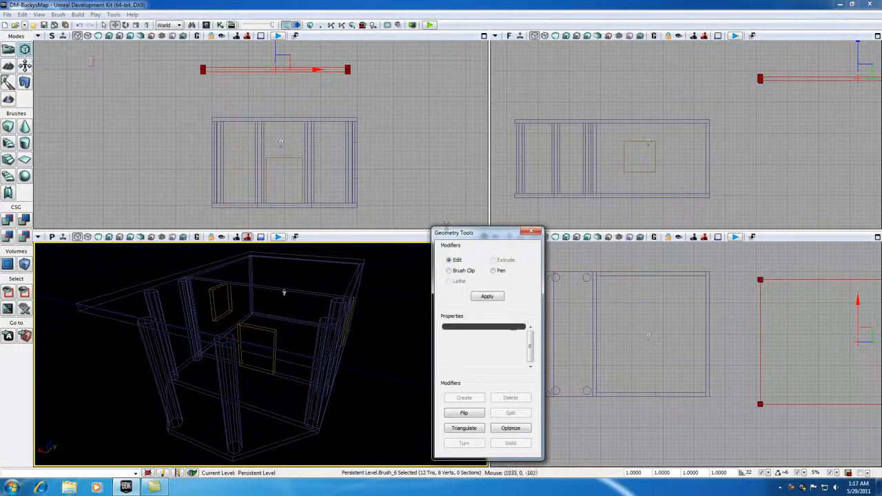
left_click_drag(464, 237, 476, 242)
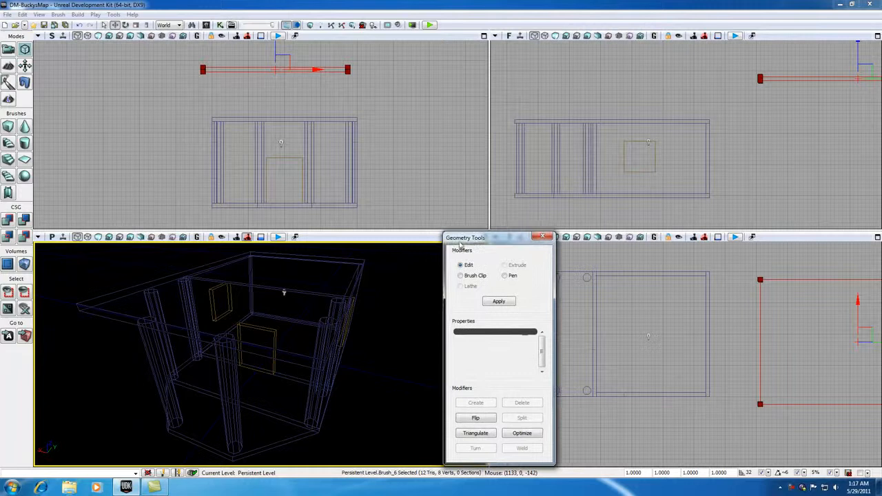
left_click(103, 309)
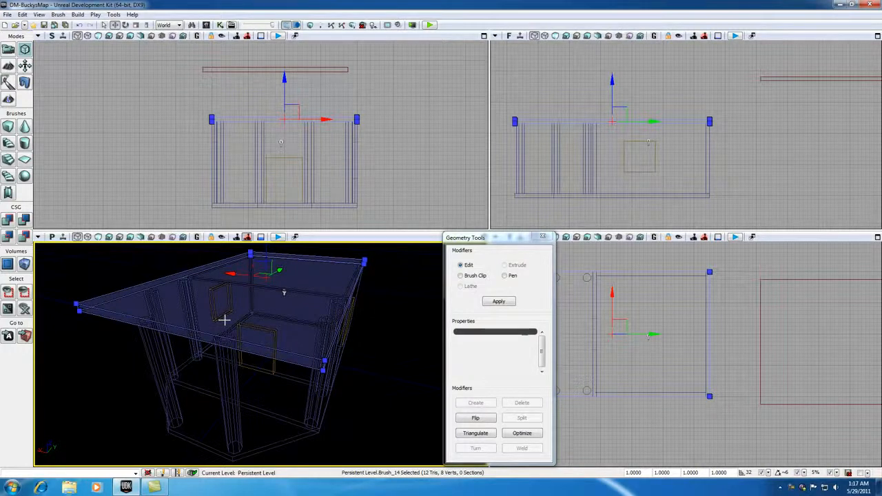
Step: Orbit the 3D view around the roof brush and select its near top edge
mouse_move(222, 331)
left_mouse_down()
mouse_move(204, 314)
mouse_move(205, 282)
mouse_move(231, 276)
mouse_move(219, 307)
mouse_move(198, 293)
left_mouse_up()
left_click(184, 402)
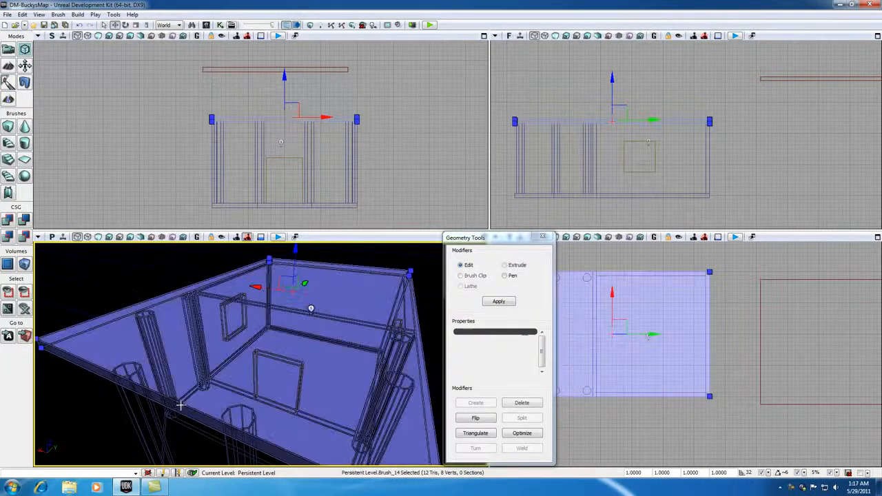
mouse_move(176, 408)
left_mouse_down()
mouse_move(133, 411)
mouse_move(125, 422)
left_mouse_up()
left_click_drag(109, 331, 98, 324)
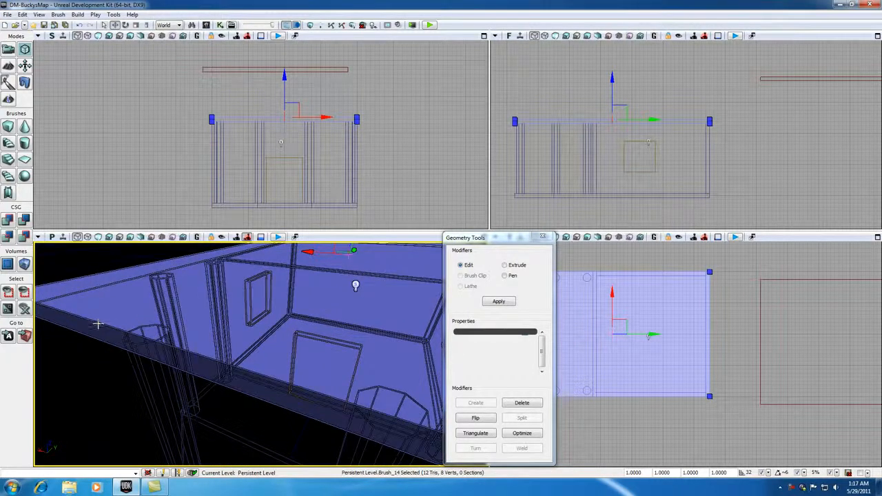
left_click(98, 324)
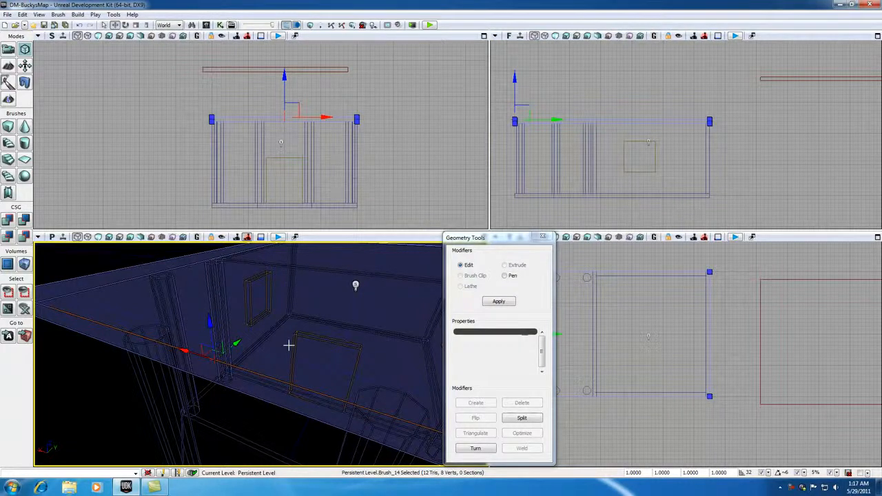
scroll(288, 346, "down", 5)
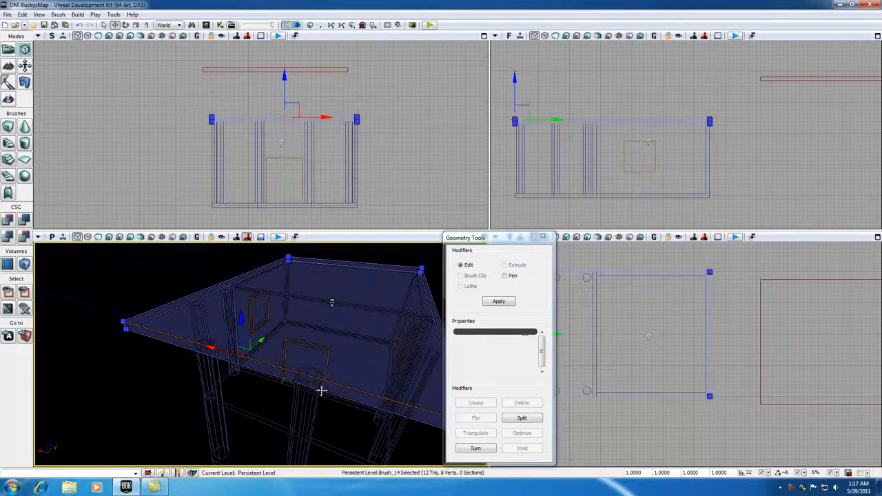
Step: Split the selected roof edge at its midpoint and frame the Front viewport
left_click(521, 420)
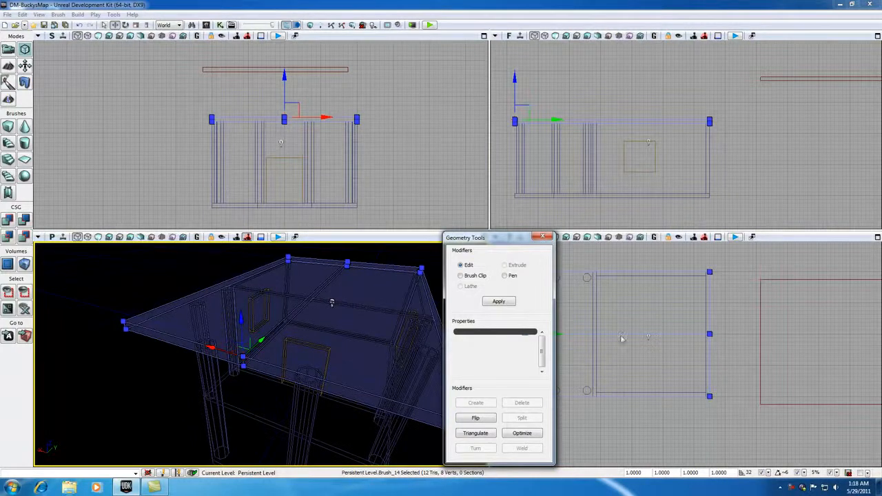
left_click_drag(483, 238, 551, 182)
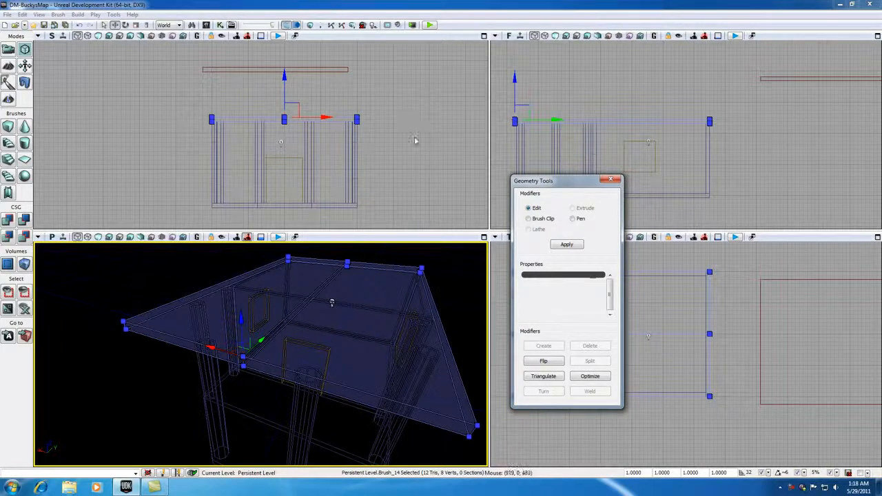
mouse_move(391, 124)
left_mouse_down()
mouse_move(401, 136)
mouse_move(380, 119)
left_mouse_up()
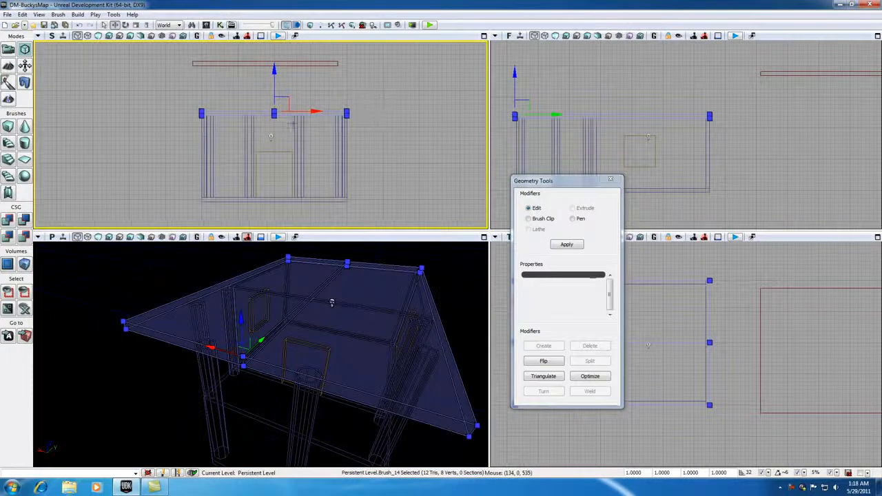
scroll(293, 124, "up", 2)
left_click_drag(330, 78, 335, 131)
Step: Move the red builder brush up and left, then recenter the building in the Front view
left_click(331, 67)
scroll(335, 93, "down", 2)
left_click_drag(283, 95, 147, 58)
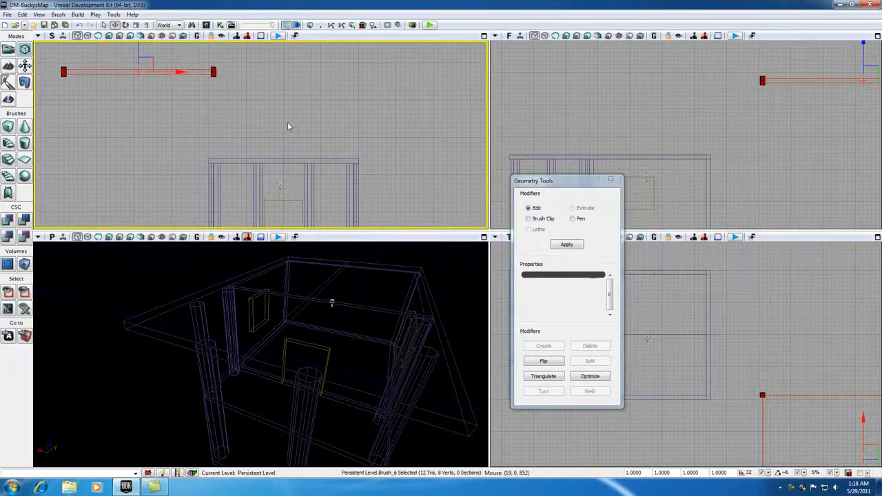
left_click(295, 126)
scroll(298, 127, "down", 1)
left_click_drag(298, 134, 277, 118)
Step: Select the roof's middle vertices and drag them up to height 250 to form a peak
left_click(274, 132)
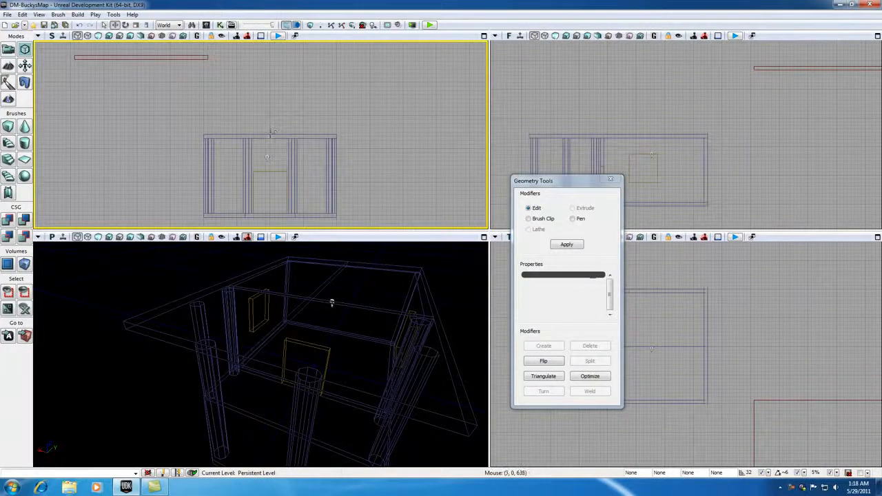
left_click(274, 133)
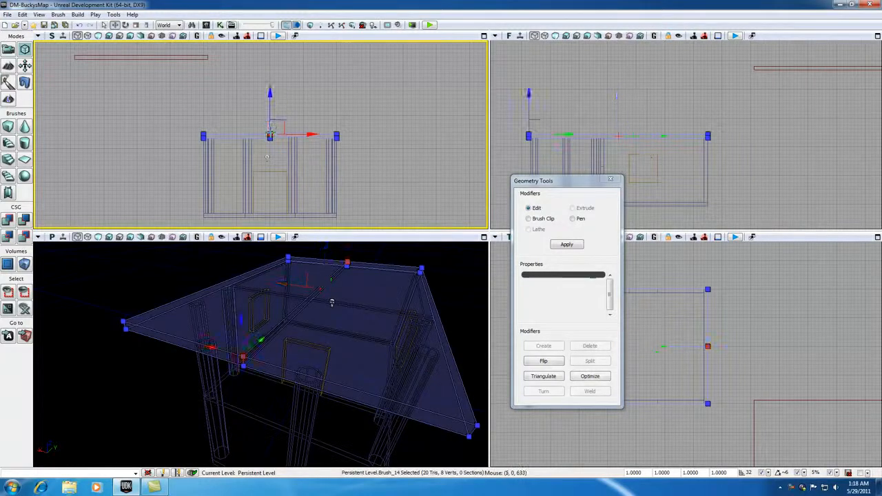
left_click(269, 135)
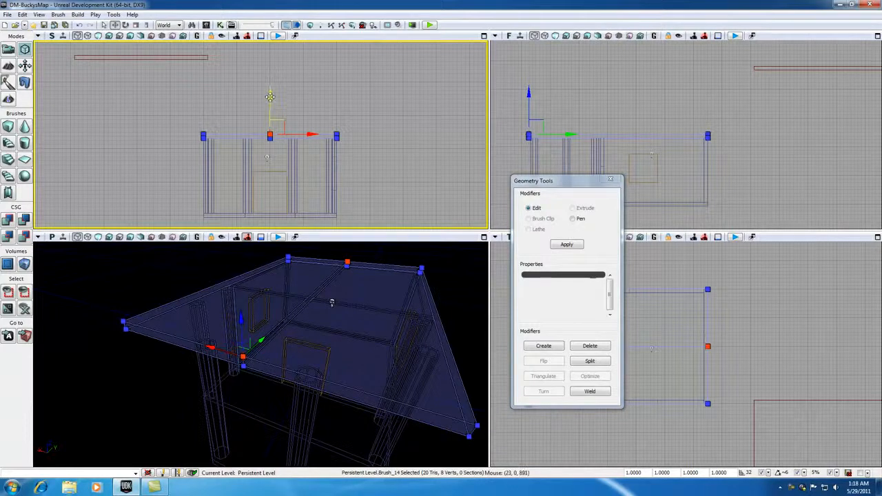
left_click_drag(271, 85, 275, 49)
scroll(410, 333, "down", 3)
scroll(404, 333, "up", 1)
left_click_drag(384, 214, 338, 175)
scroll(287, 192, "up", 1)
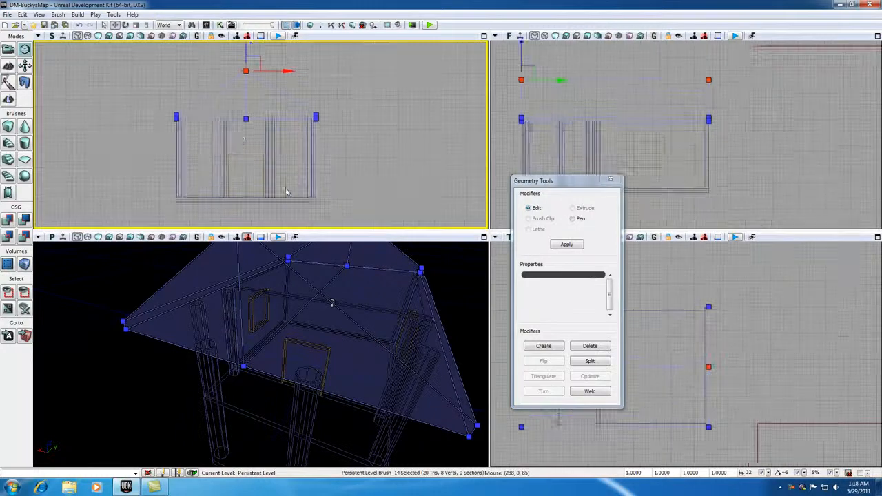
left_click_drag(572, 181, 612, 161)
Step: Return to Camera mode and show the peaked-roof house textured in the Lit 3D view
left_click(131, 366)
scroll(134, 367, "down", 4)
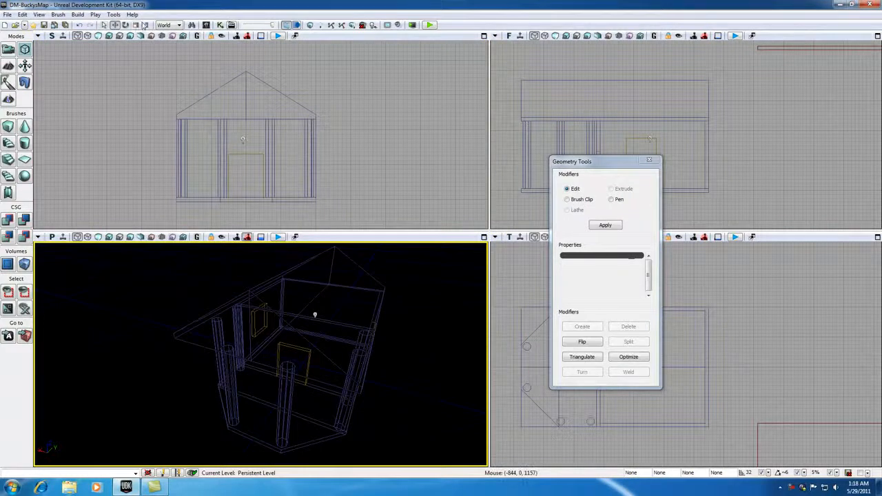
left_click(9, 50)
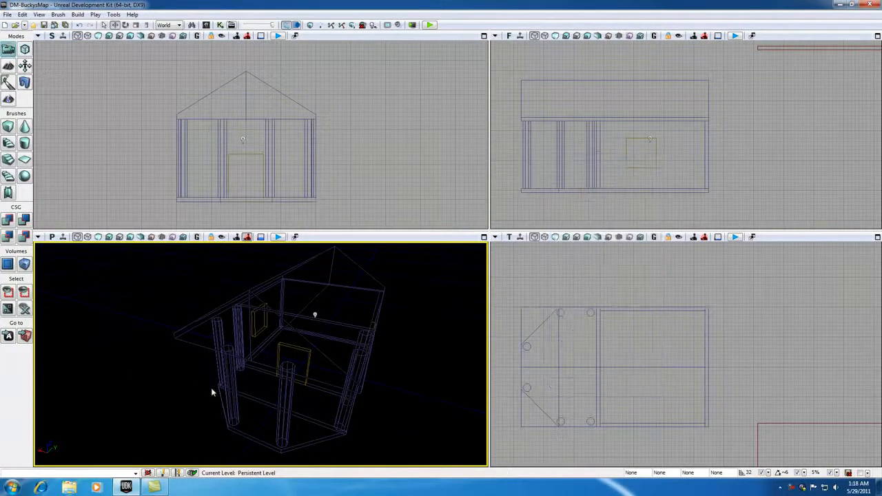
mouse_move(199, 393)
left_mouse_down()
mouse_move(200, 373)
mouse_move(199, 393)
left_mouse_up()
right_click_drag(200, 393, 199, 408)
right_click_drag(269, 338, 270, 317)
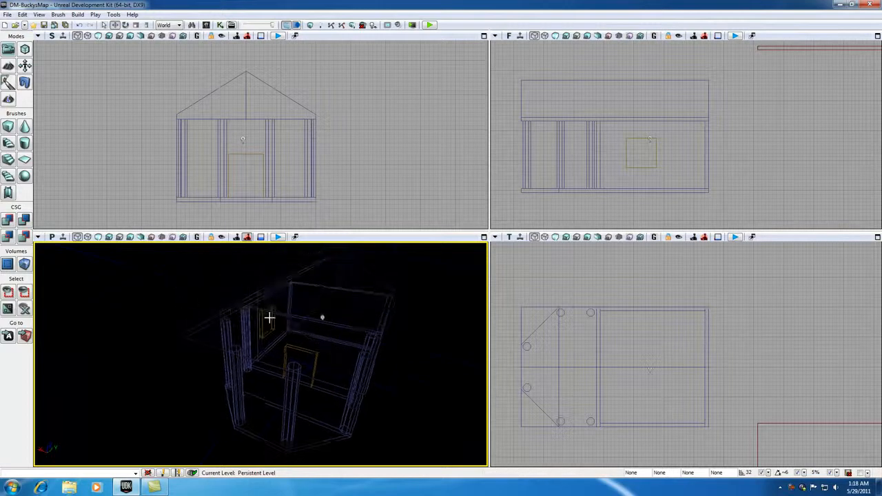
left_click(99, 237)
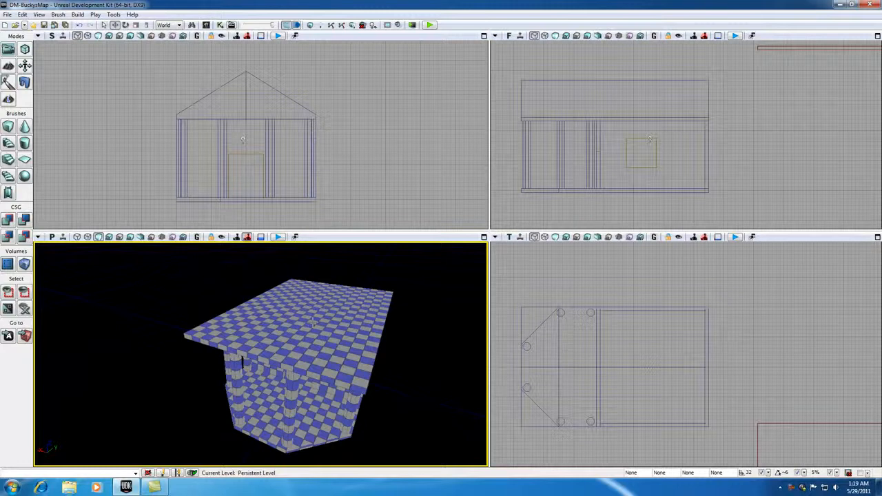
Step: Rebuild the level geometry and dismiss the Map Check report
left_click(310, 26)
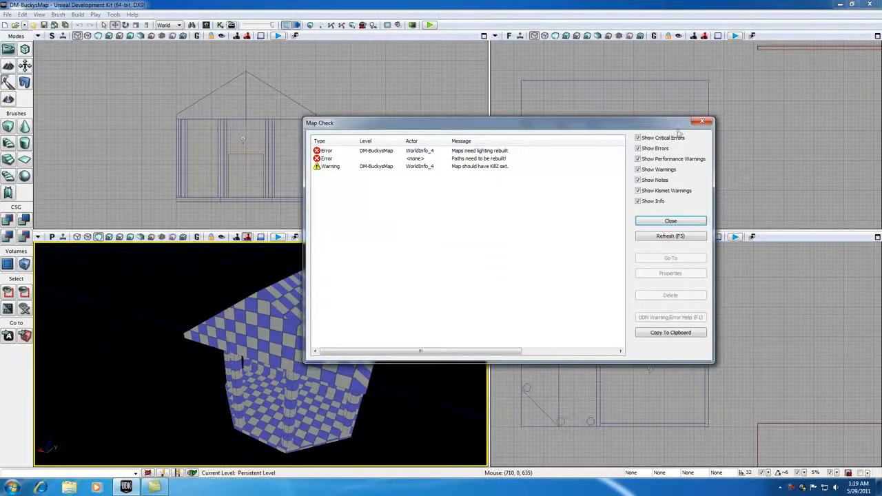
left_click(676, 220)
left_click_drag(414, 329, 420, 259)
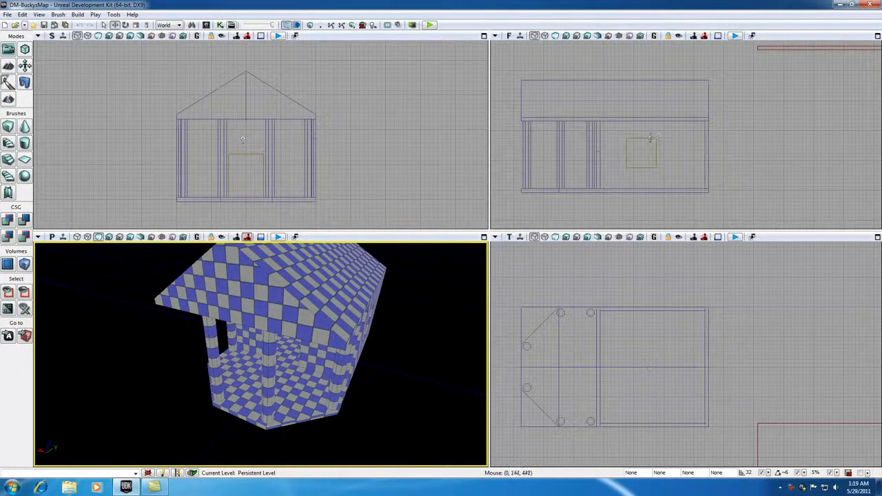
Step: Shift the small square opening brush slightly left and fly the camera inside the checkered house
left_click(651, 139)
mouse_move(661, 148)
left_mouse_down()
mouse_move(650, 148)
mouse_move(688, 161)
left_mouse_up()
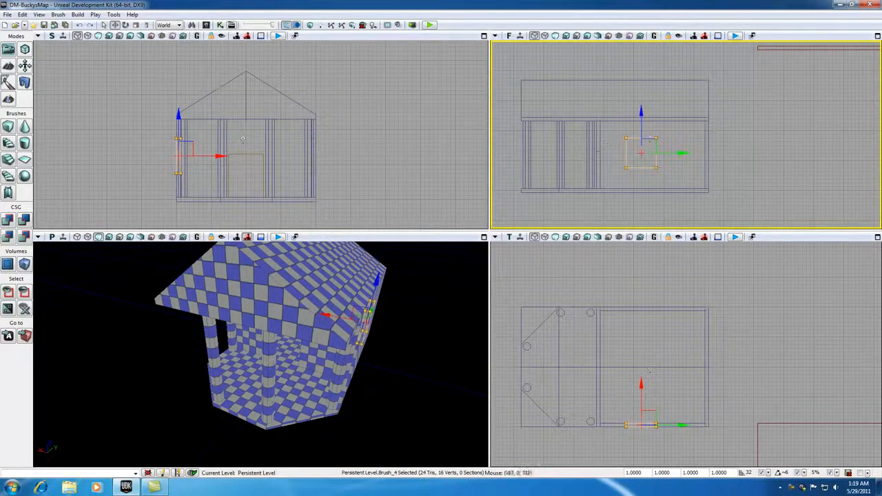
left_click(242, 138)
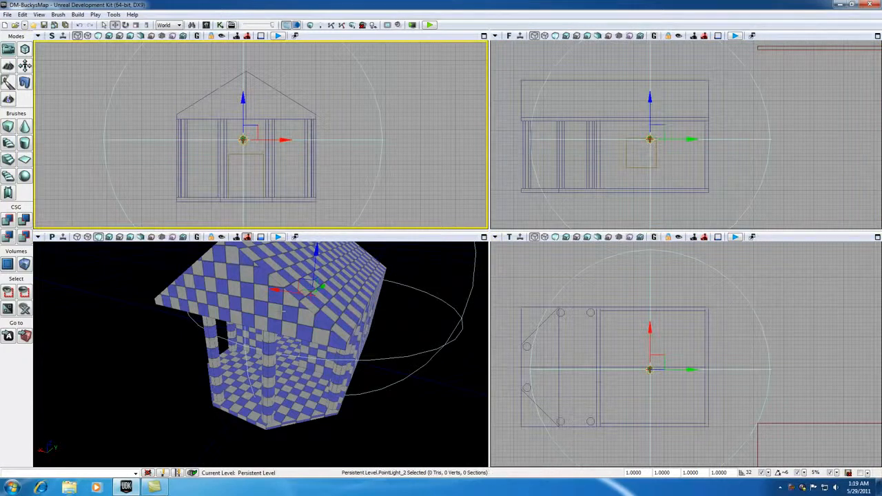
left_click(293, 382)
left_click_drag(293, 382, 296, 403)
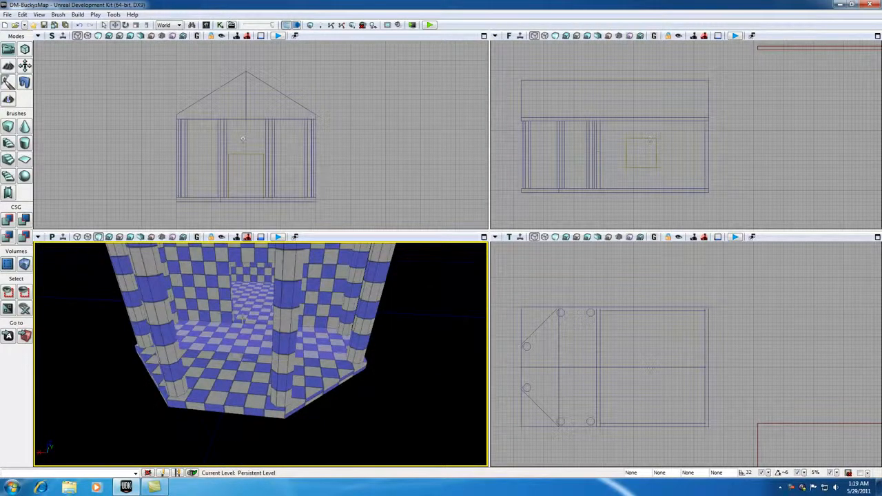
Step: Play-test the level from a spot in the viewport, then exit the preview
right_click(239, 361)
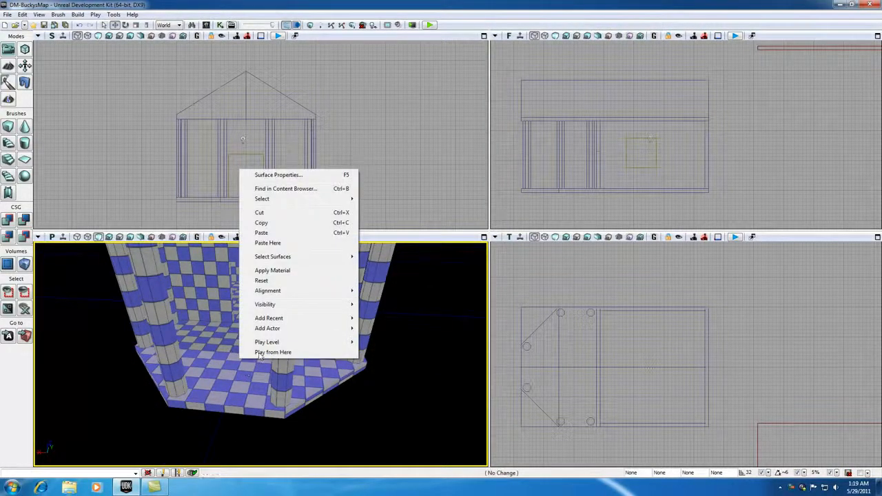
left_click(258, 353)
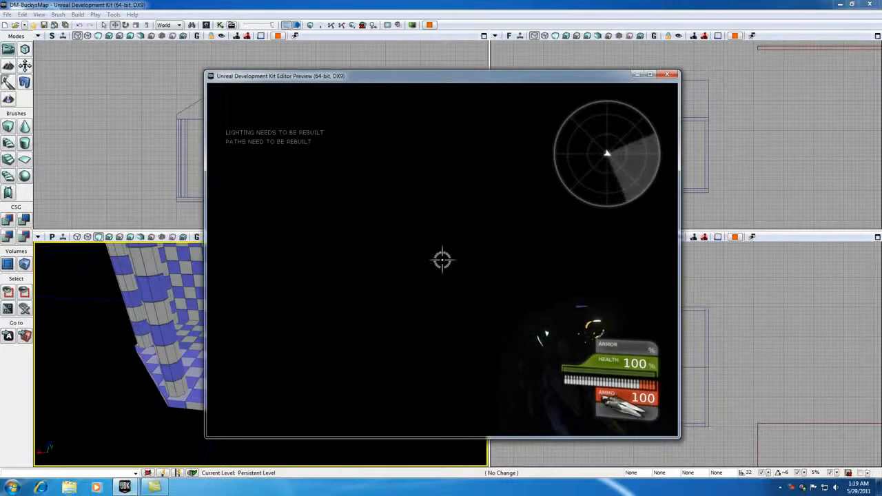
key("Escape")
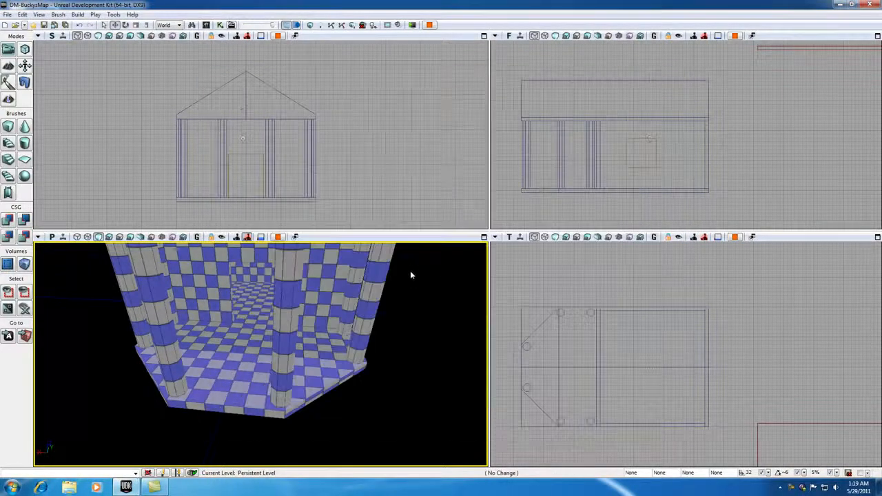
Step: Rebuild the whole map with lighting, close Map Check, and bring up the viewport's context menu
left_click(353, 25)
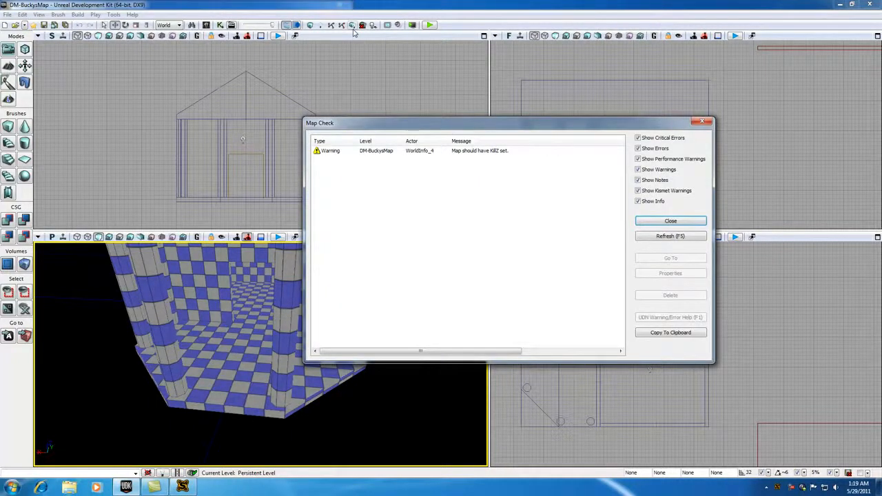
left_click(701, 121)
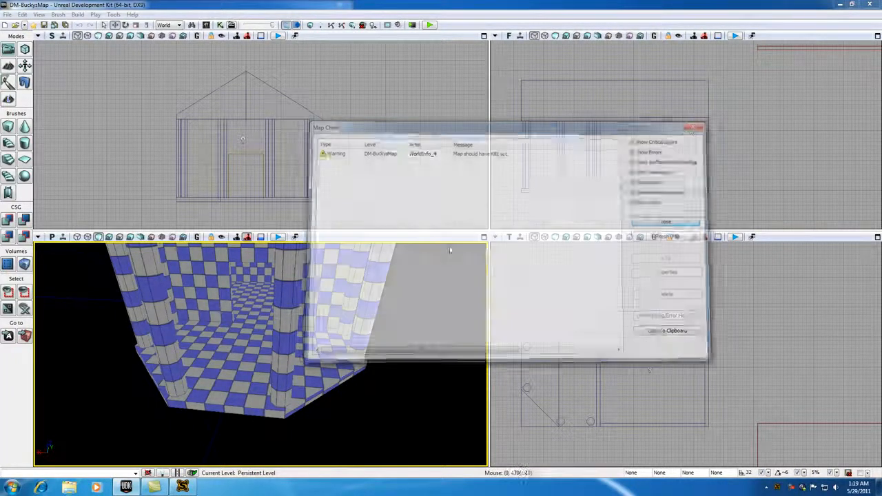
right_click(246, 338)
Step: Play-test the level in the editor, walking through the checkered room and dark doorway, then exit
mouse_move(275, 310)
left_click(389, 311)
key("w")
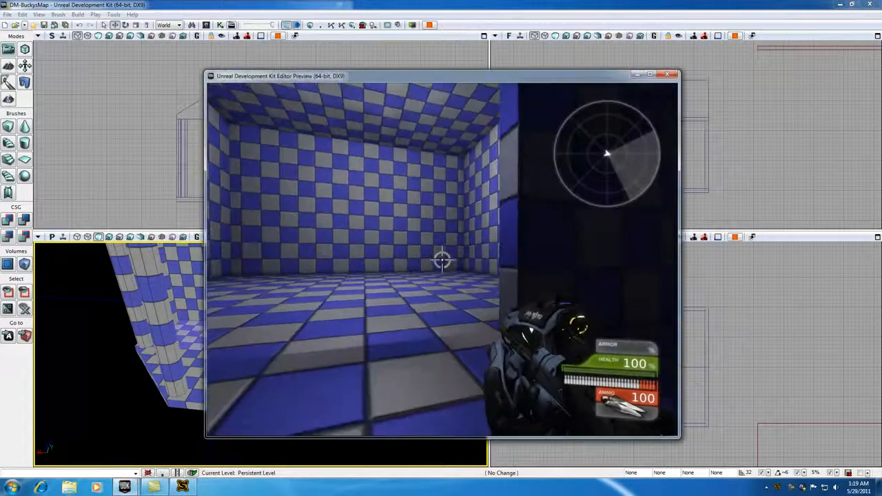
key("w")
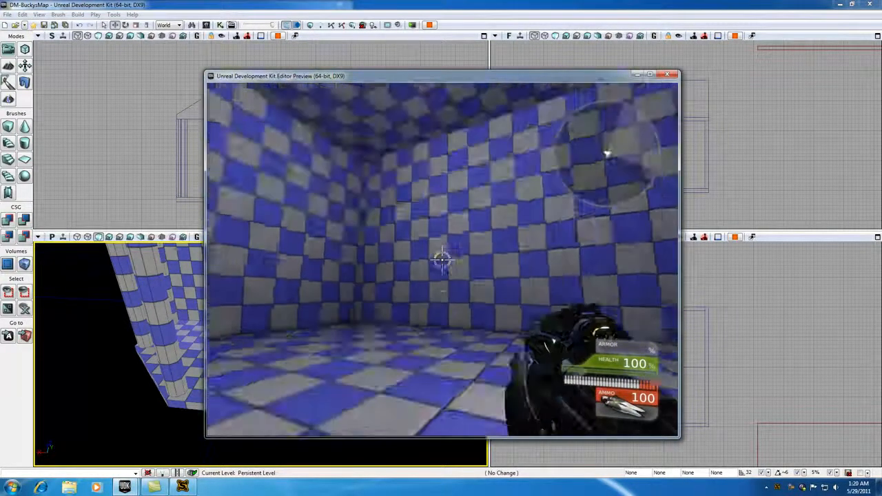
key("w")
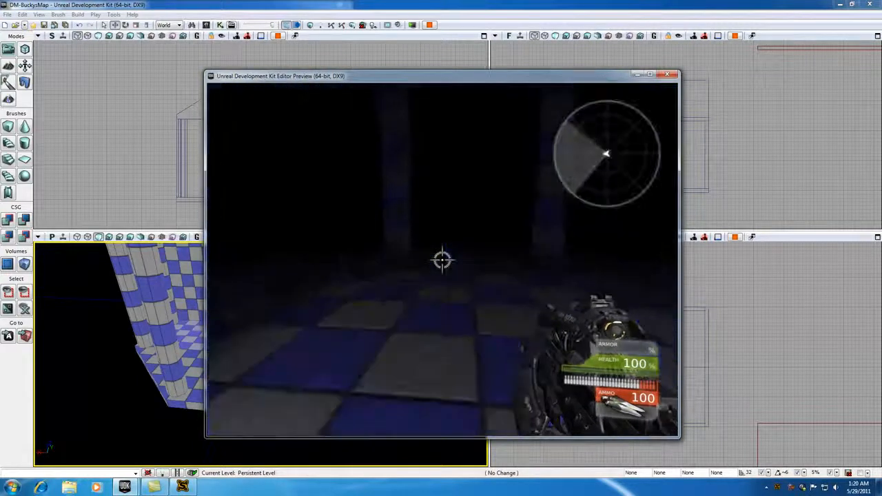
key("w")
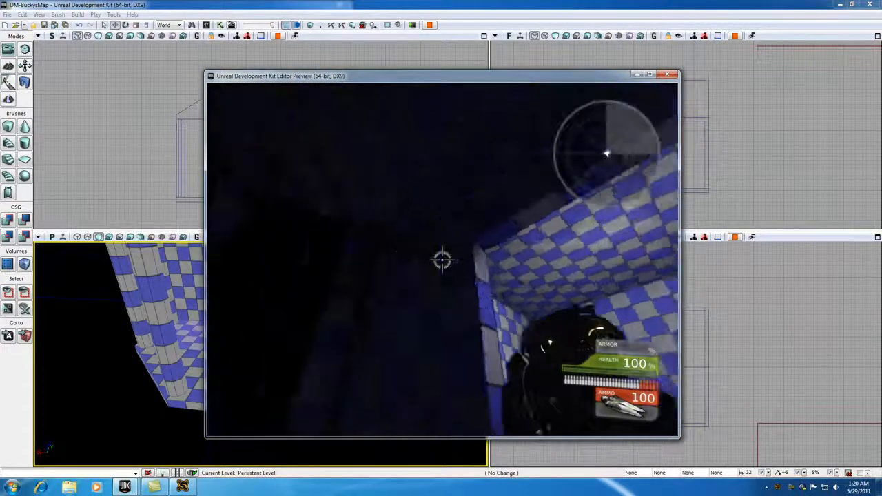
key("w")
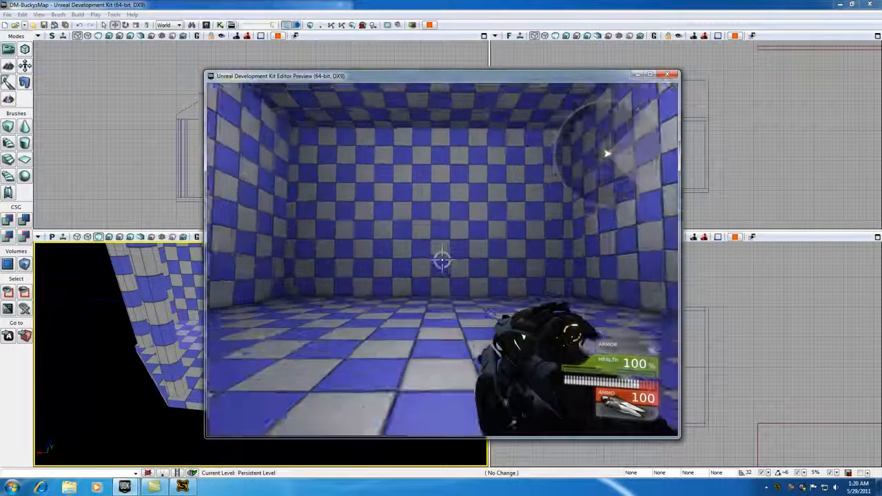
key("w")
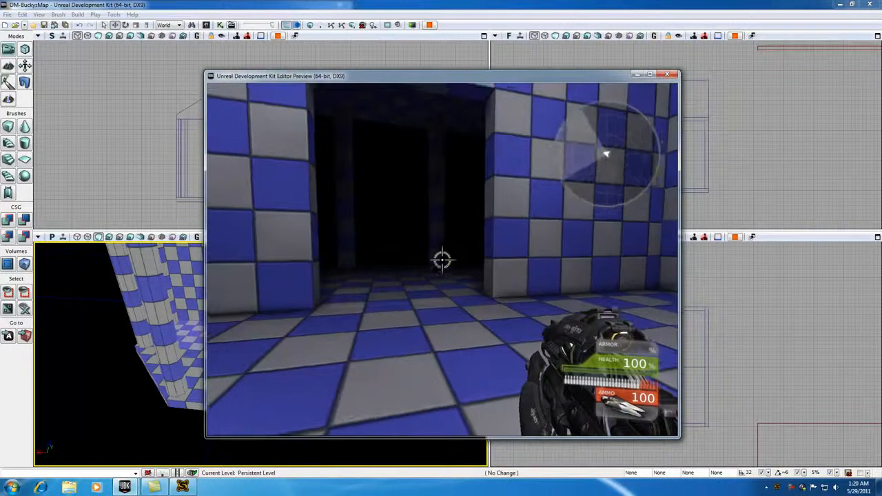
key("Escape")
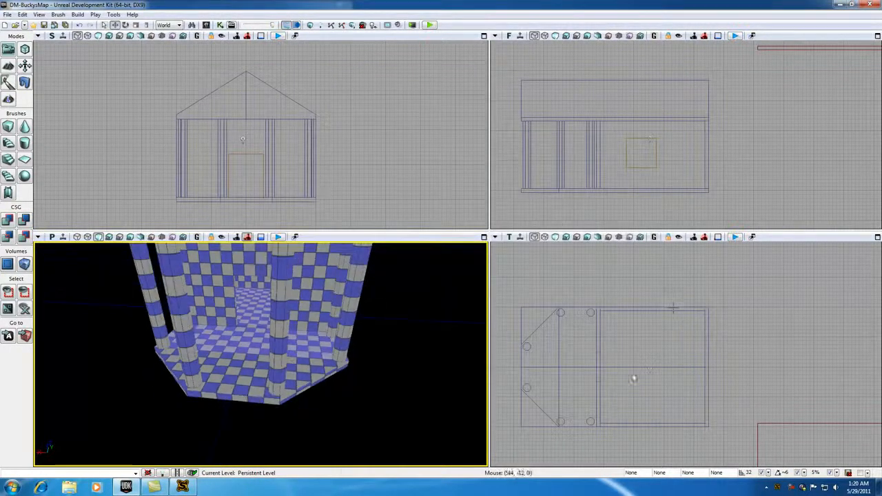
Step: Drag the point light left toward the room's angled end, then view the roof in 3D
left_click(650, 369)
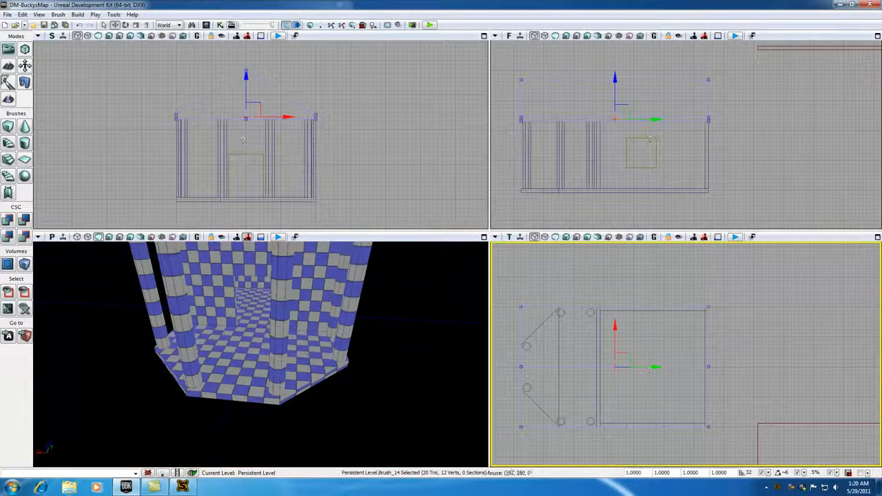
left_click(652, 371)
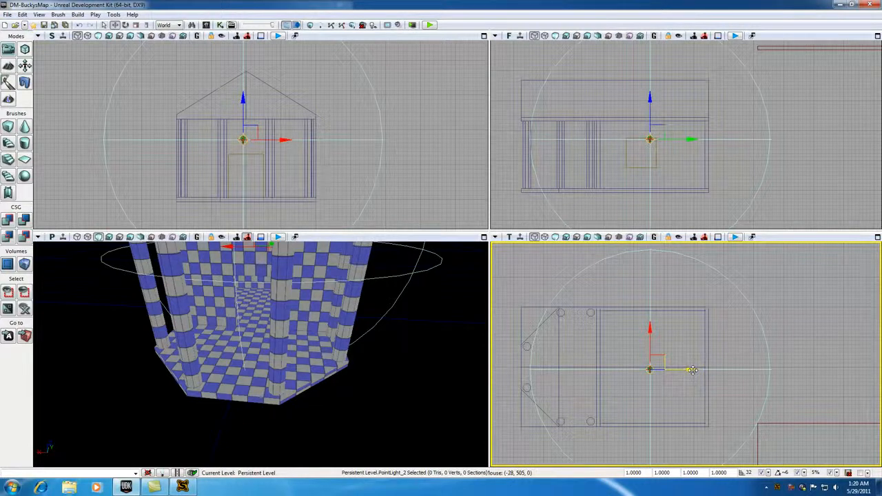
left_click_drag(692, 370, 587, 370)
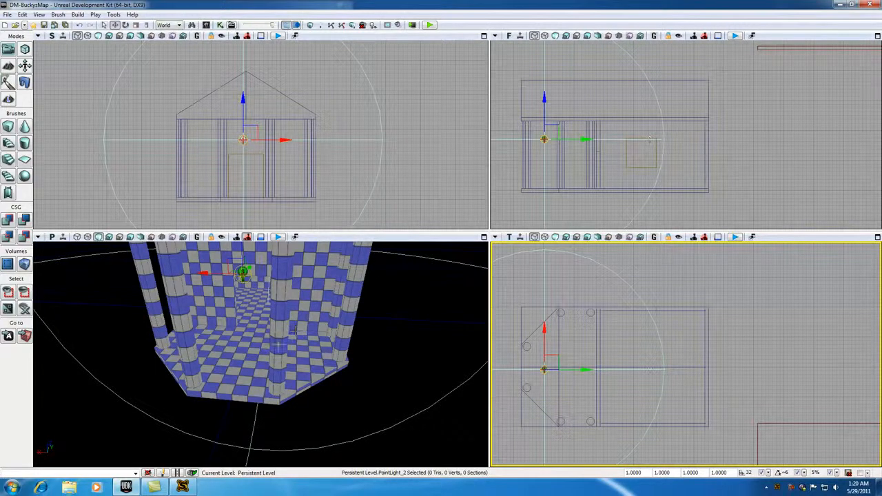
left_click(254, 342)
scroll(269, 336, "up", 2)
scroll(269, 336, "down", 6)
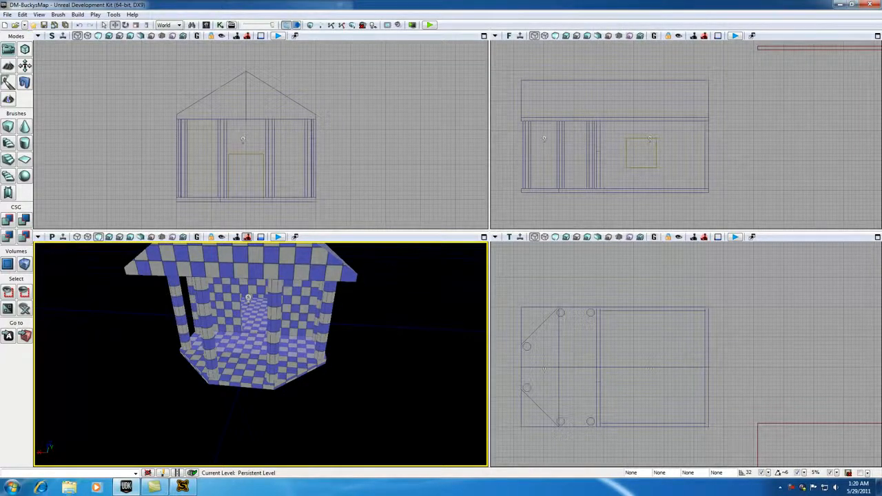
right_click_drag(302, 304, 301, 264)
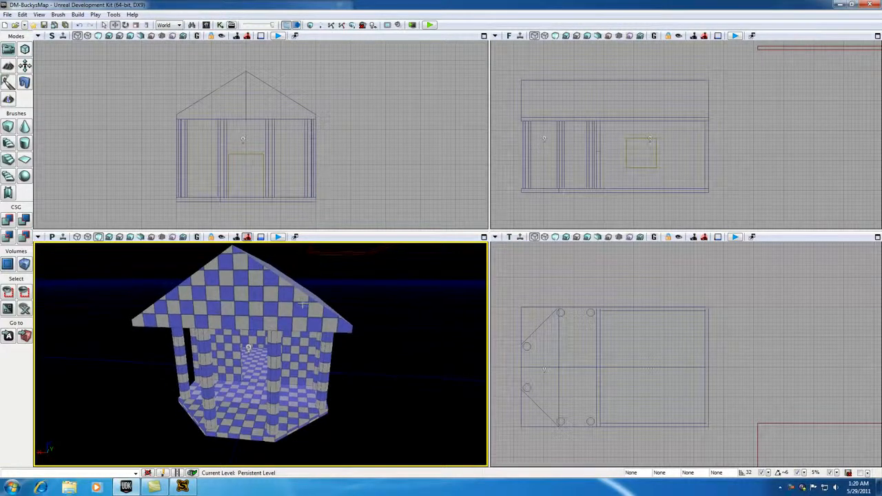
Step: Run Build All to relight the map and close the Map Check report
left_click(352, 25)
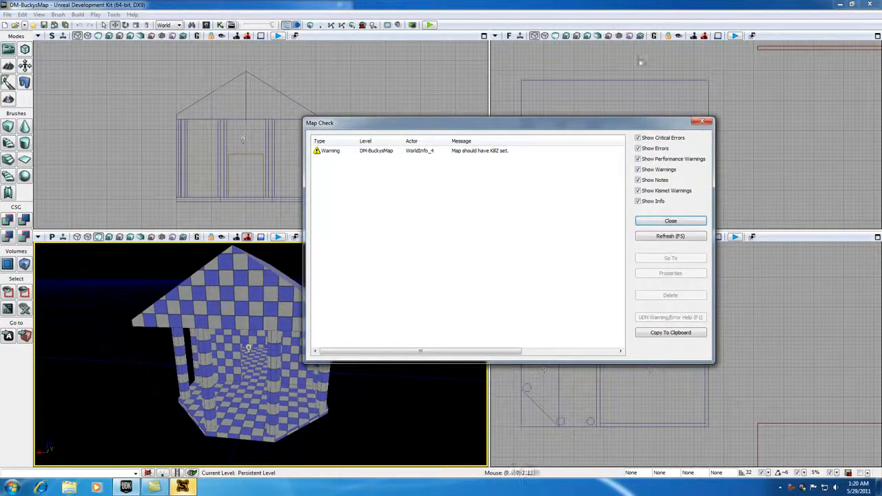
left_click(670, 221)
right_click(251, 386)
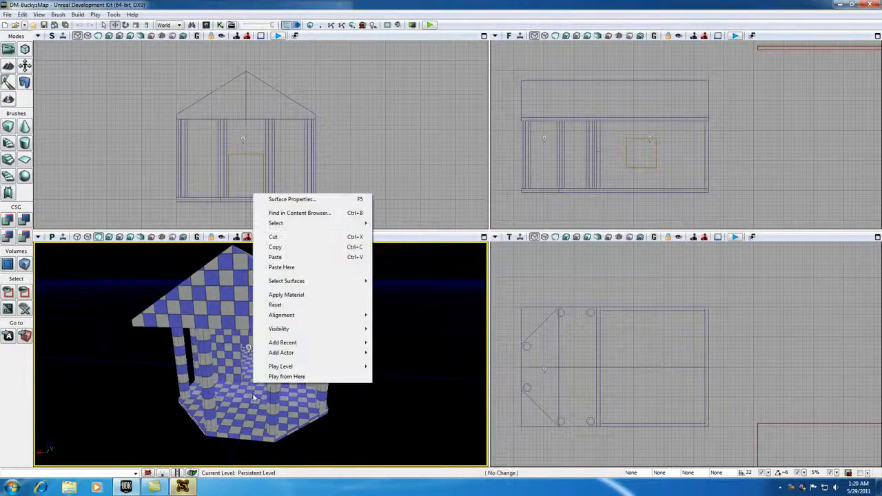
Step: Play from a spot inside the room, walk toward the pillars and doorway, then exit
left_click(297, 377)
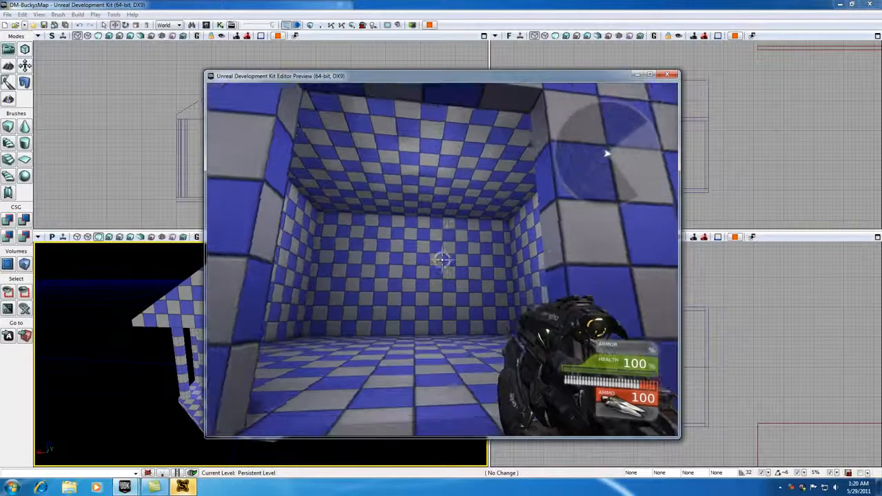
key("w")
key("w")
key("w")
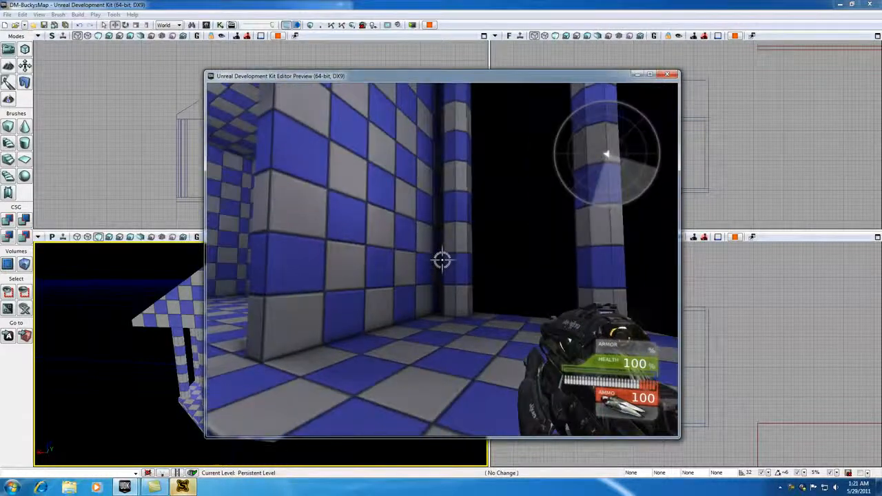
key("w")
key("w")
key("w")
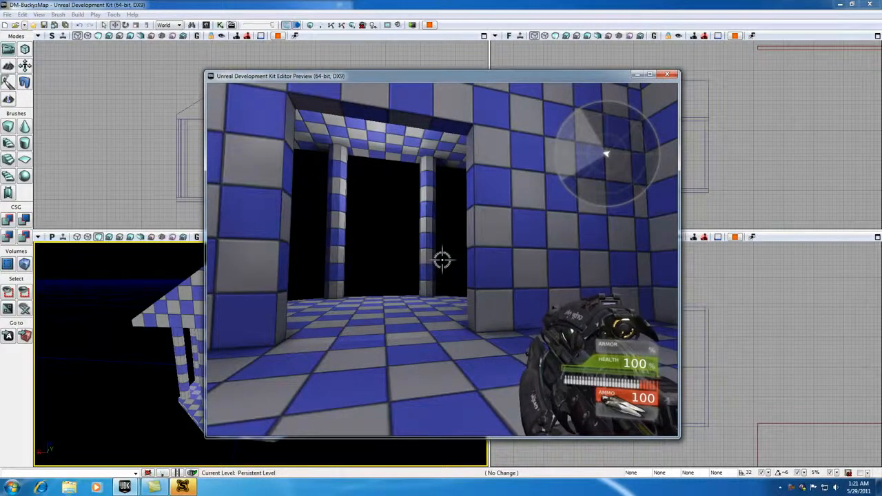
key("Escape")
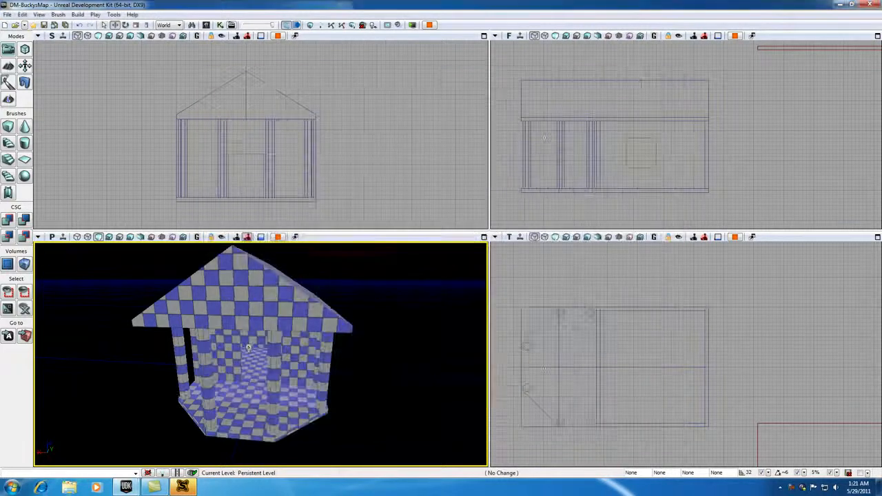
Step: Save All, saving the DM-BuckysMap package
left_click(7, 14)
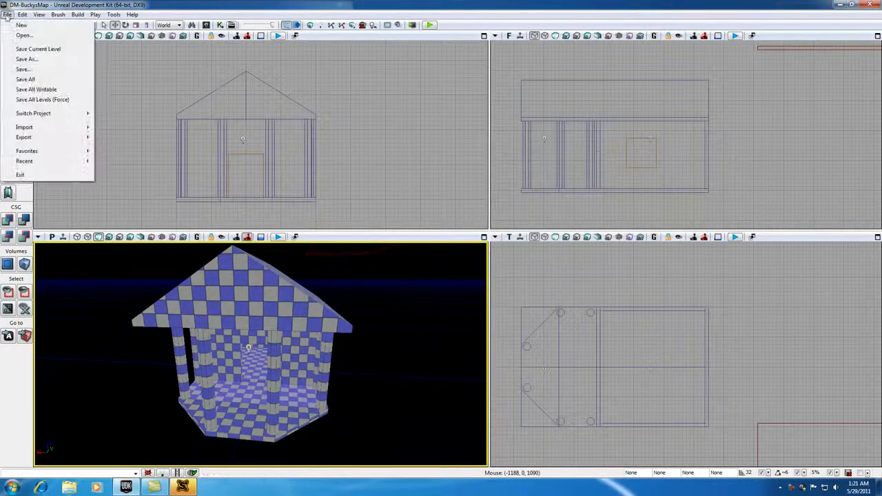
left_click(25, 80)
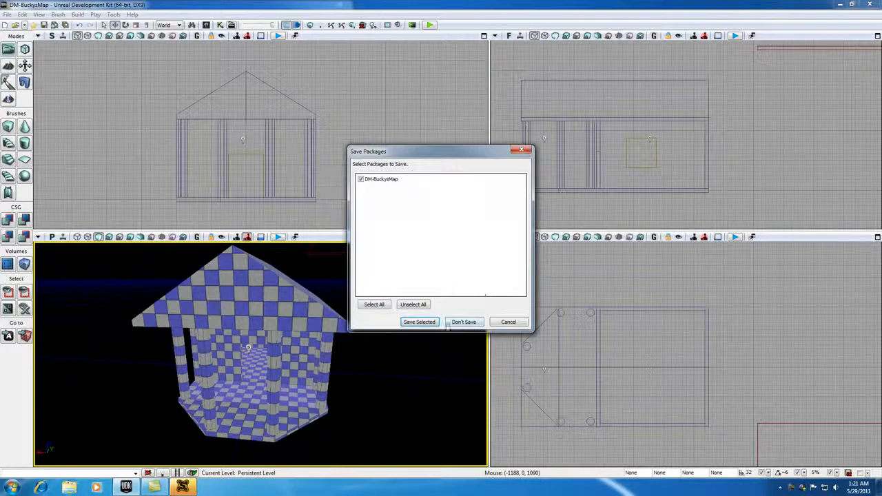
left_click(419, 322)
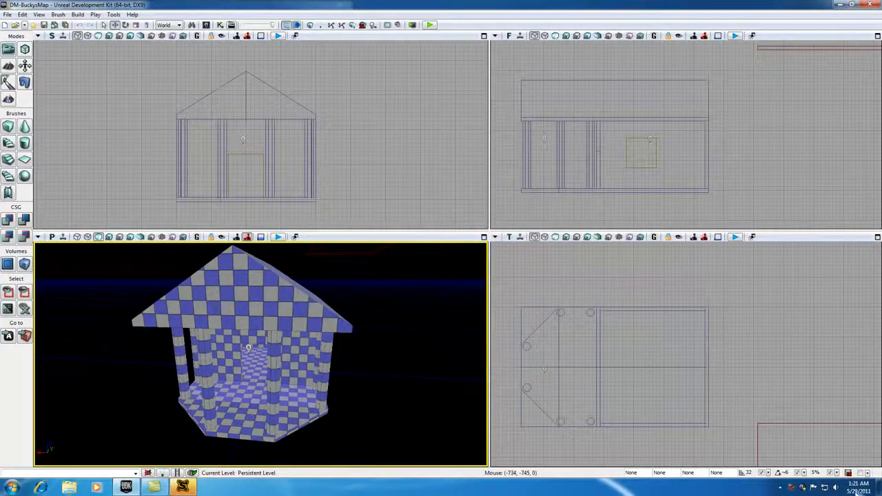